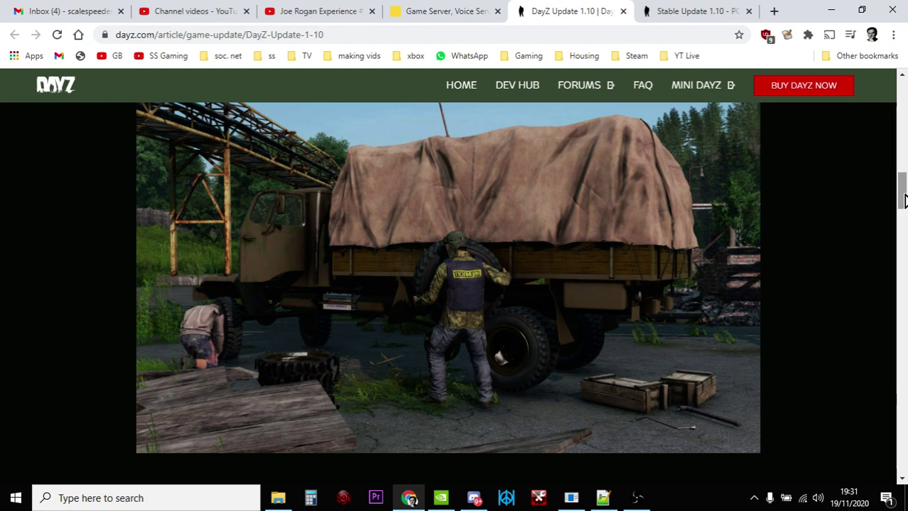
- Open the dashboard of the 1C Scalespeeder Gaming PS4 DayZ server from the Game Server page
{"action": "left_click_drag", "start_coordinate": [898, 193], "coordinate": [897, 102]}
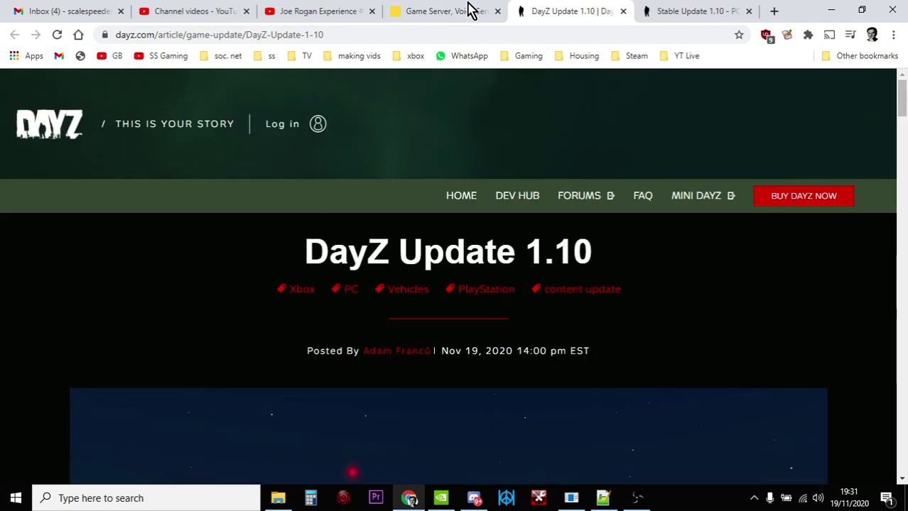
{"action": "left_click", "coordinate": [446, 12]}
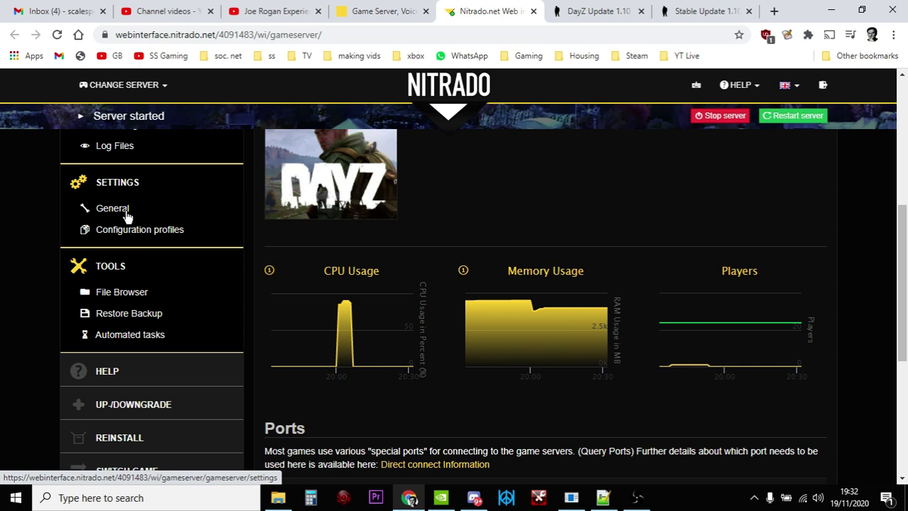
- Open the server's General settings and scroll down to the Reset Mission-xml to default checkbox
{"action": "left_click", "coordinate": [127, 215]}
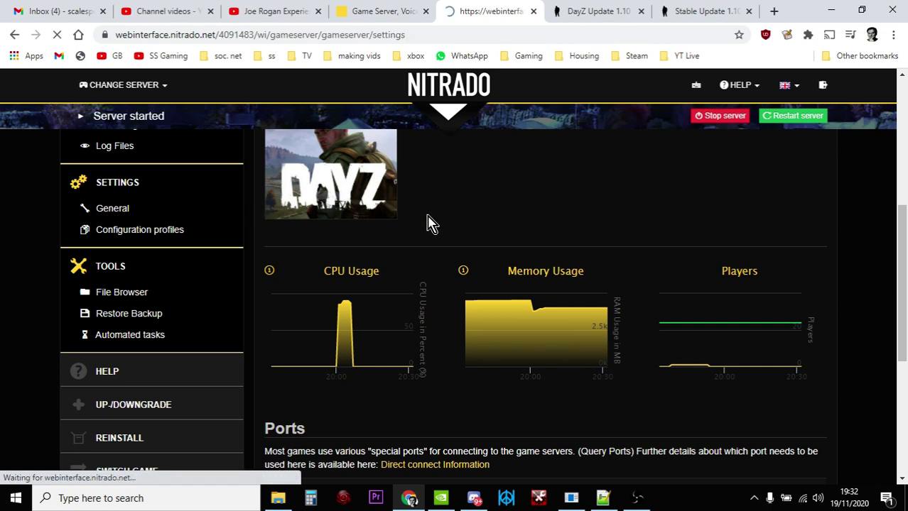
{"action": "scroll", "coordinate": [499, 232], "scroll_direction": "down", "scroll_amount": 5}
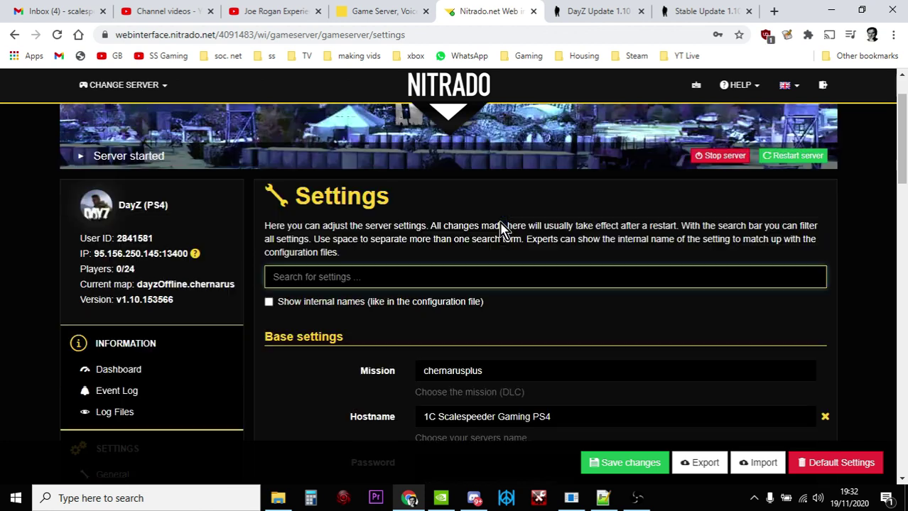
{"action": "scroll", "coordinate": [501, 230], "scroll_direction": "down", "scroll_amount": 4}
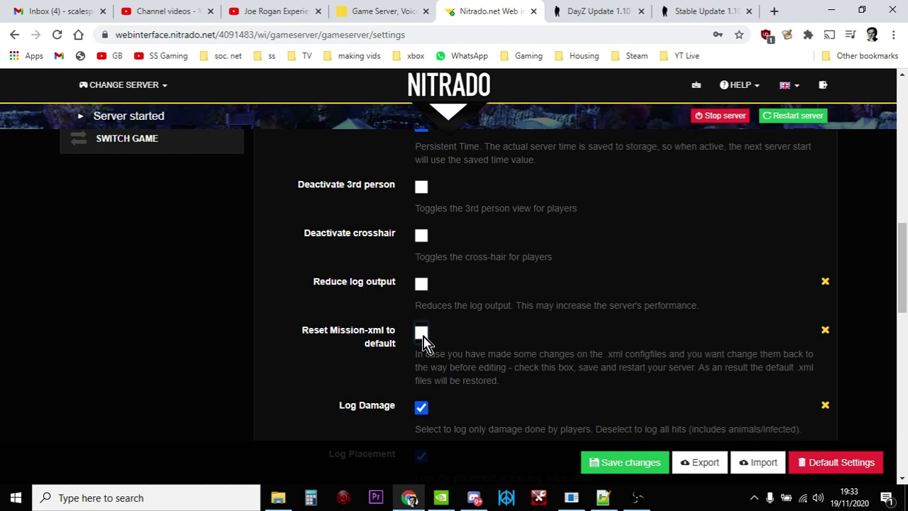
- Tick Reset Mission-xml to default and save the server settings
{"action": "left_click", "coordinate": [423, 336]}
{"action": "scroll", "coordinate": [489, 333], "scroll_direction": "down", "scroll_amount": 1}
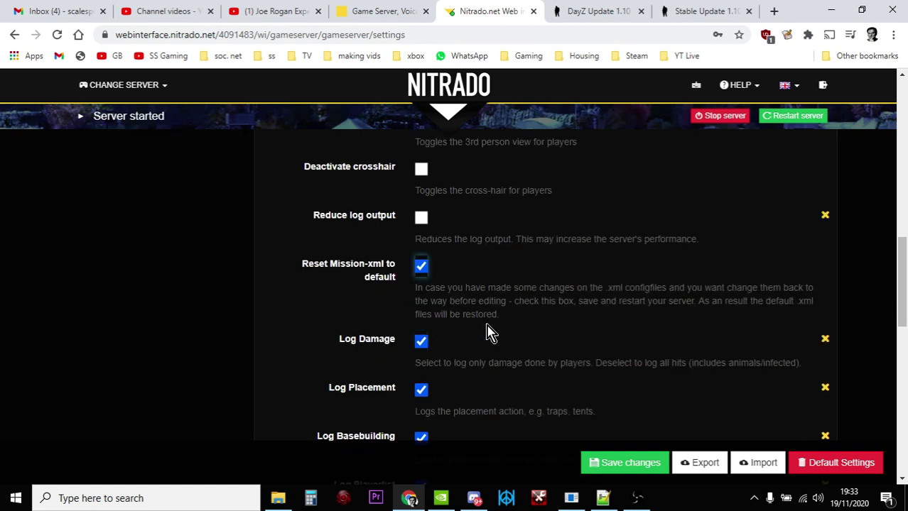
{"action": "left_click", "coordinate": [618, 465]}
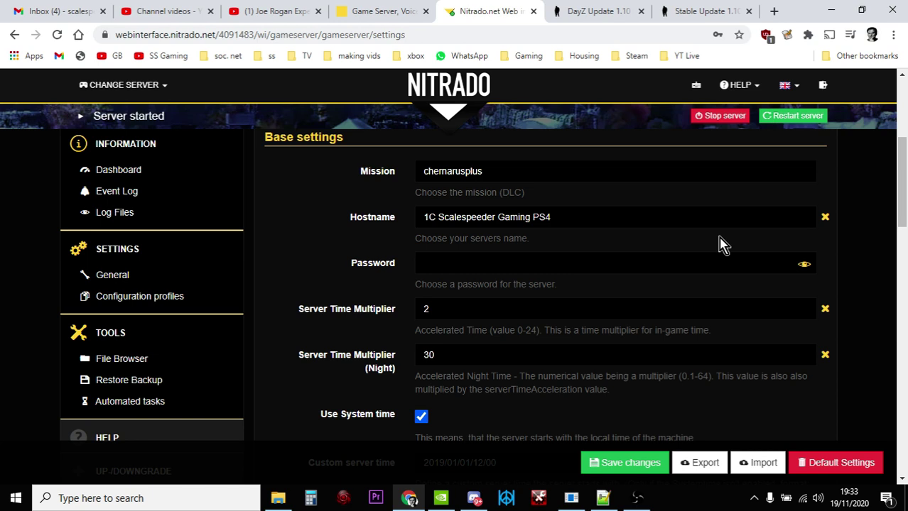
- Untick Reset Mission-xml to default, leaving Log Damage, Placement, Basebuilding and Playerlist enabled
{"action": "scroll", "coordinate": [719, 244], "scroll_direction": "down", "scroll_amount": 6}
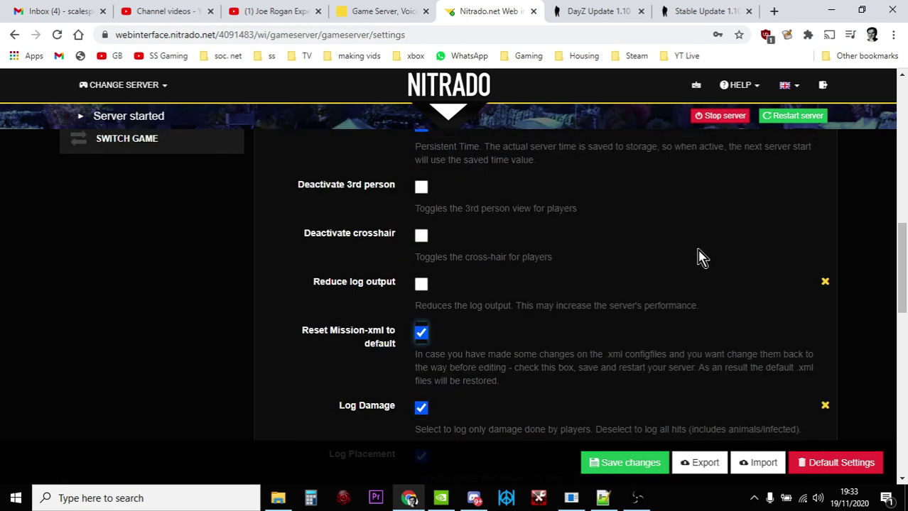
{"action": "left_click", "coordinate": [422, 334]}
{"action": "scroll", "coordinate": [503, 321], "scroll_direction": "down", "scroll_amount": 1}
{"action": "scroll", "coordinate": [503, 321], "scroll_direction": "down", "scroll_amount": 1}
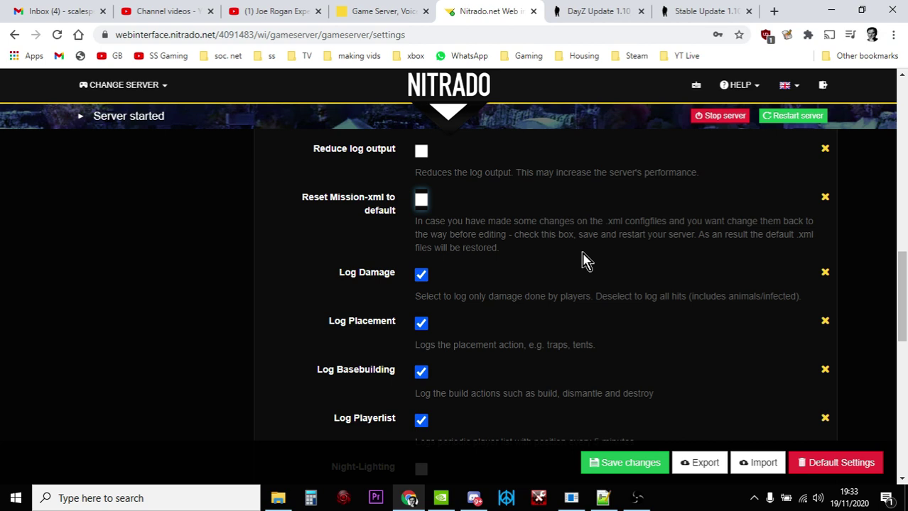
- Read down the DayZ Update 1.10 article to its cold survival balance changes section
{"action": "left_click", "coordinate": [615, 13]}
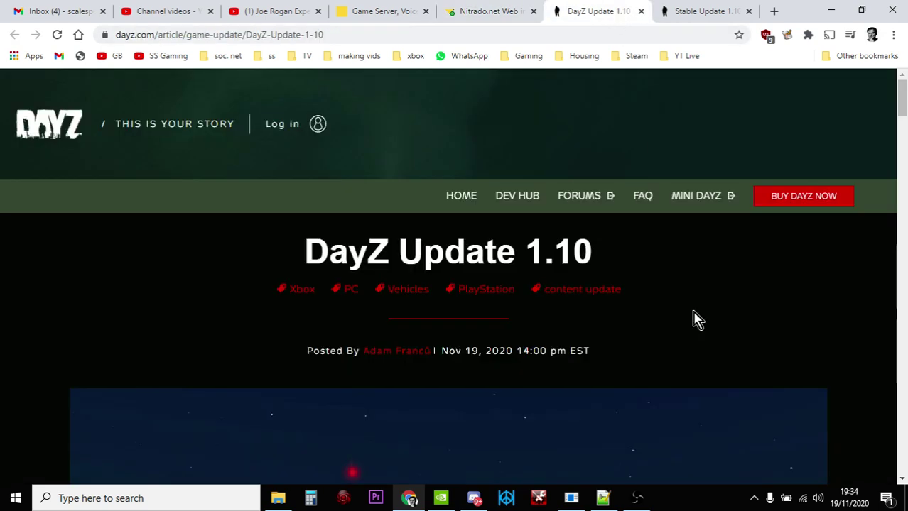
{"action": "scroll", "coordinate": [696, 319], "scroll_direction": "down", "scroll_amount": 3}
{"action": "scroll", "coordinate": [781, 306], "scroll_direction": "down", "scroll_amount": 1}
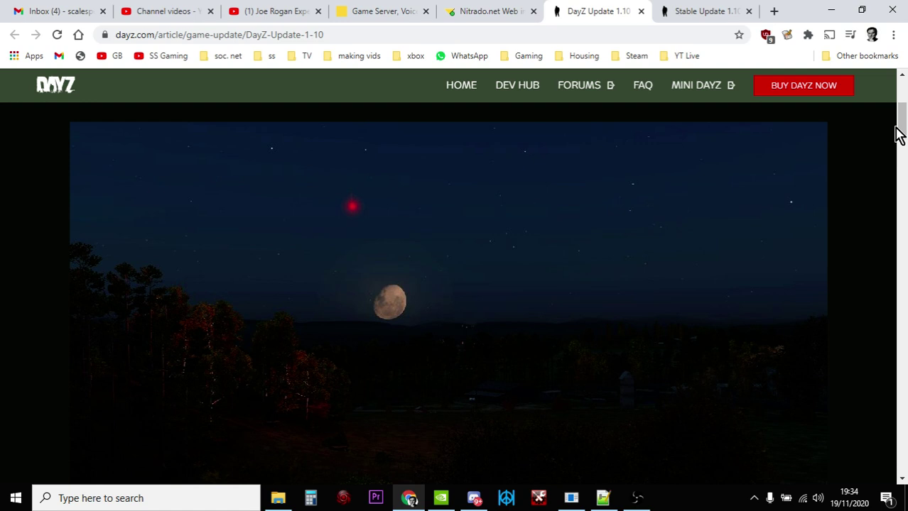
{"action": "left_click_drag", "start_coordinate": [899, 135], "coordinate": [902, 202]}
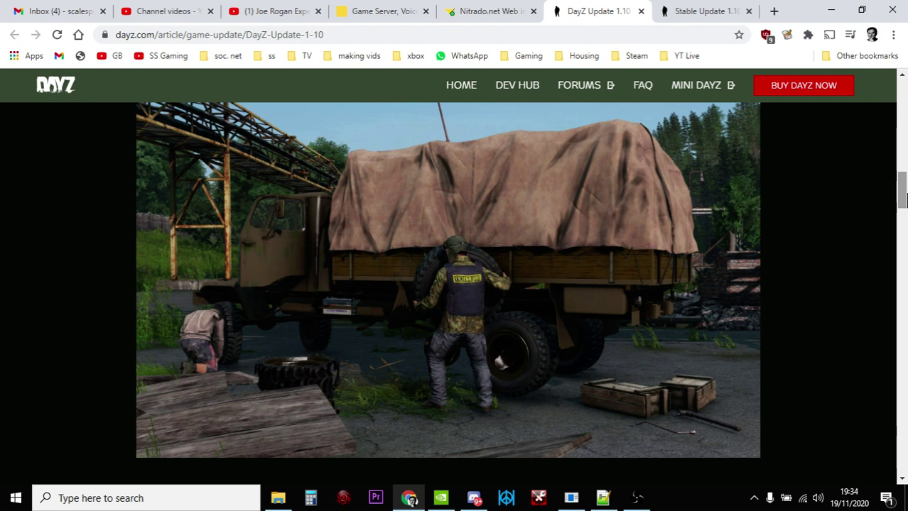
{"action": "left_click_drag", "start_coordinate": [900, 174], "coordinate": [904, 289]}
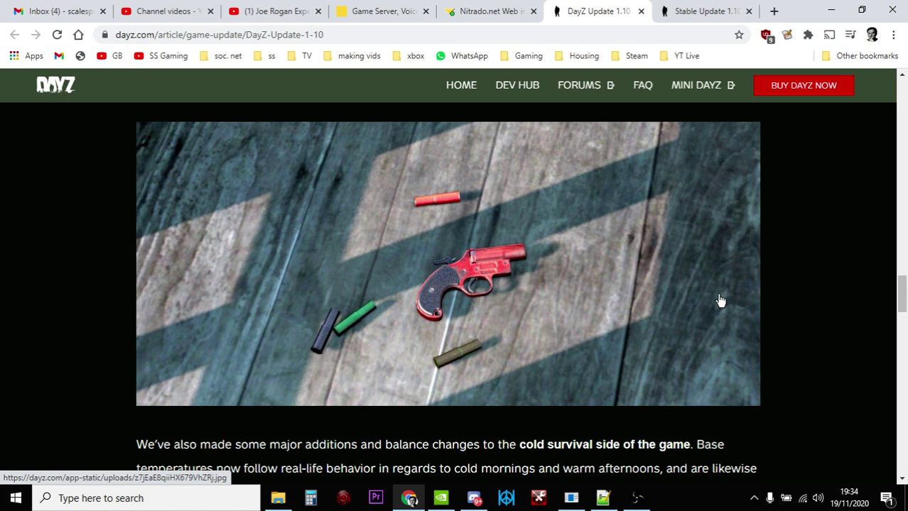
- In the File Browser, open dayzps_missions and then the dayzOffline.chernarusplus folder
{"action": "left_click", "coordinate": [477, 14]}
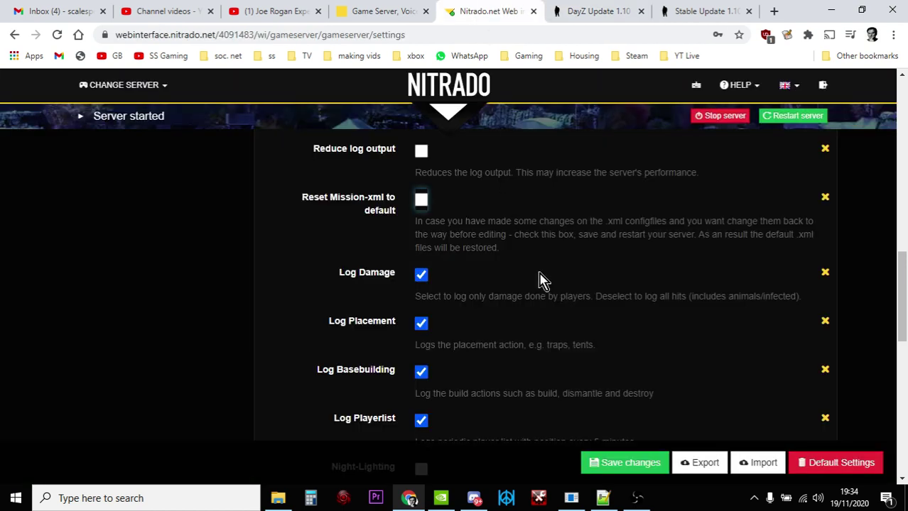
{"action": "scroll", "coordinate": [561, 278], "scroll_direction": "up", "scroll_amount": 10}
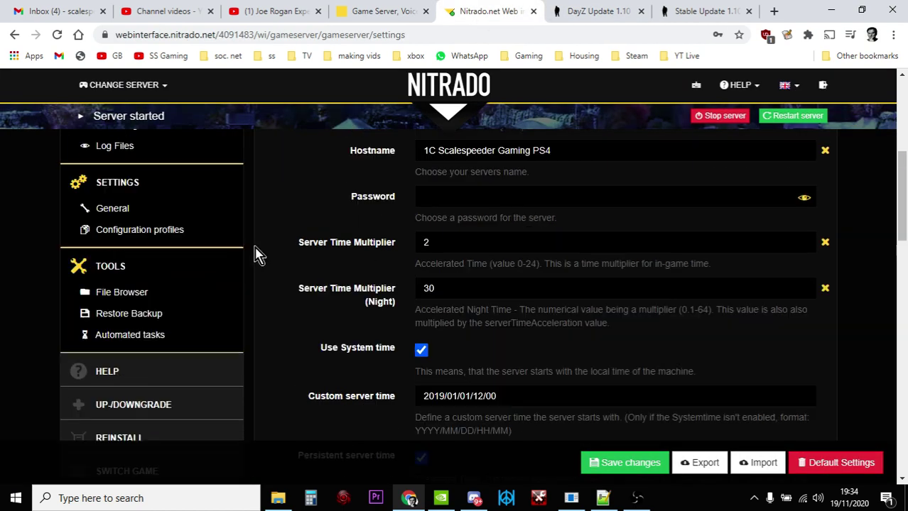
{"action": "left_click", "coordinate": [133, 292]}
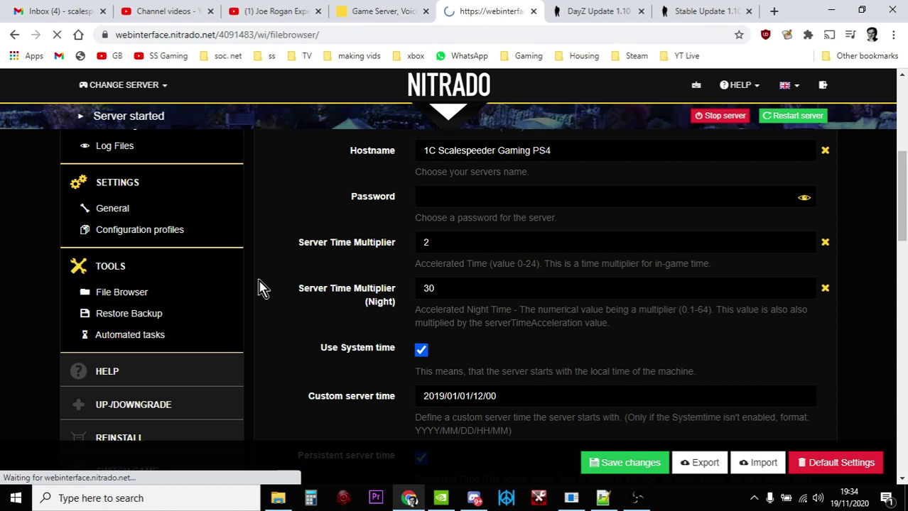
{"action": "scroll", "coordinate": [430, 318], "scroll_direction": "down", "scroll_amount": 2}
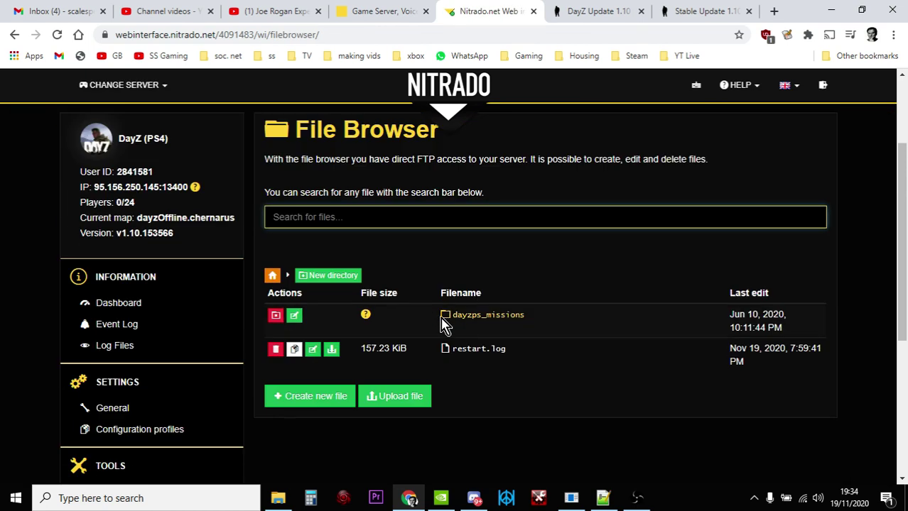
{"action": "left_click", "coordinate": [465, 316]}
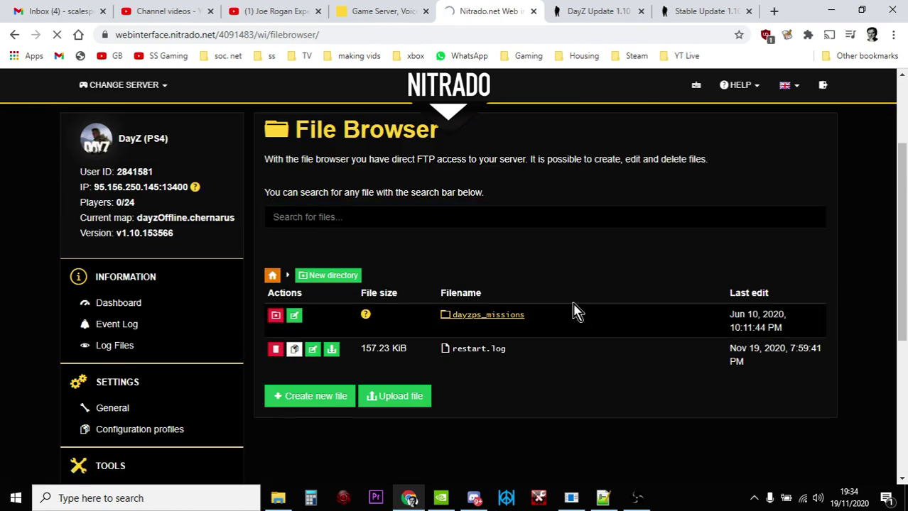
{"action": "scroll", "coordinate": [573, 312], "scroll_direction": "down", "scroll_amount": 3}
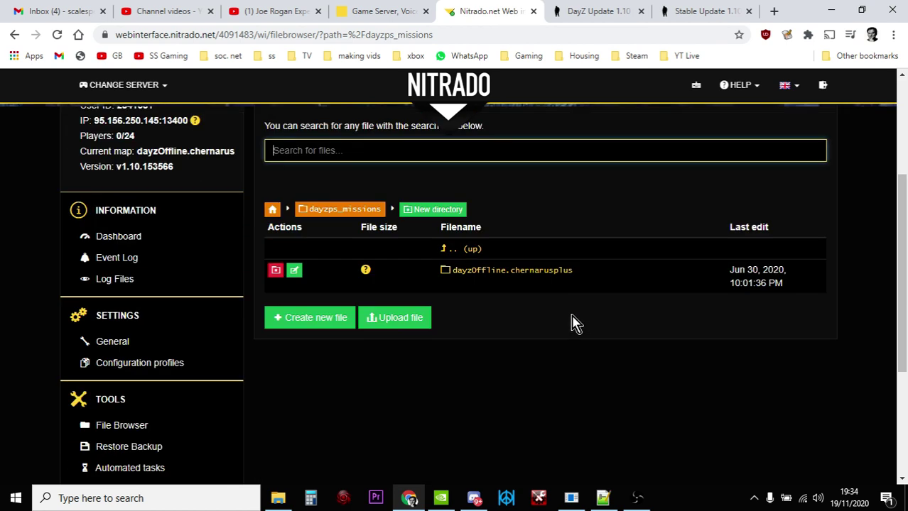
{"action": "left_click", "coordinate": [530, 277]}
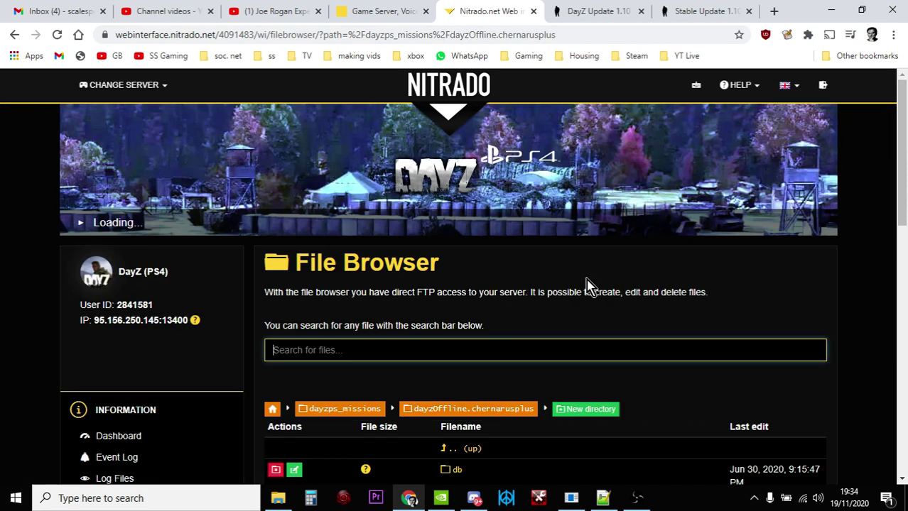
- Scroll through the mission XML files listed in dayzOffline.chernarusplus
{"action": "scroll", "coordinate": [587, 290], "scroll_direction": "down", "scroll_amount": 3}
{"action": "scroll", "coordinate": [584, 293], "scroll_direction": "down", "scroll_amount": 1}
{"action": "scroll", "coordinate": [583, 294], "scroll_direction": "down", "scroll_amount": 1}
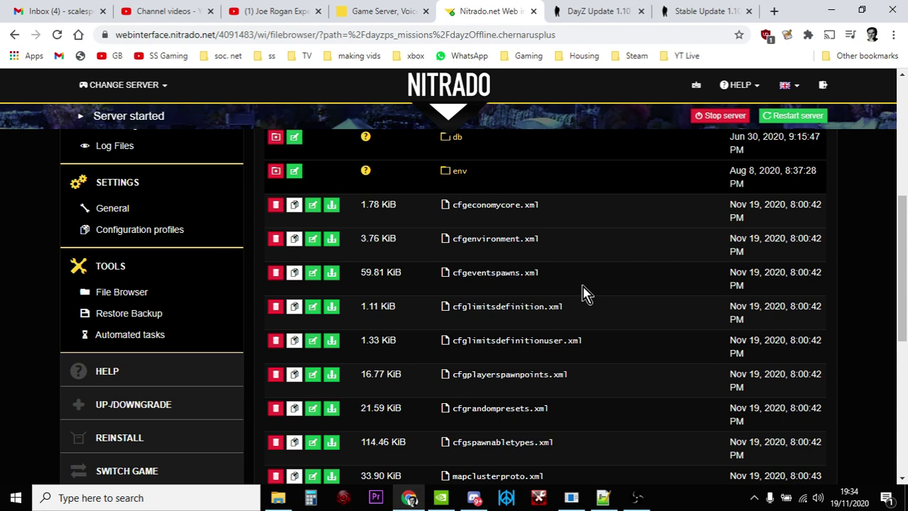
{"action": "scroll", "coordinate": [611, 387], "scroll_direction": "down", "scroll_amount": 1}
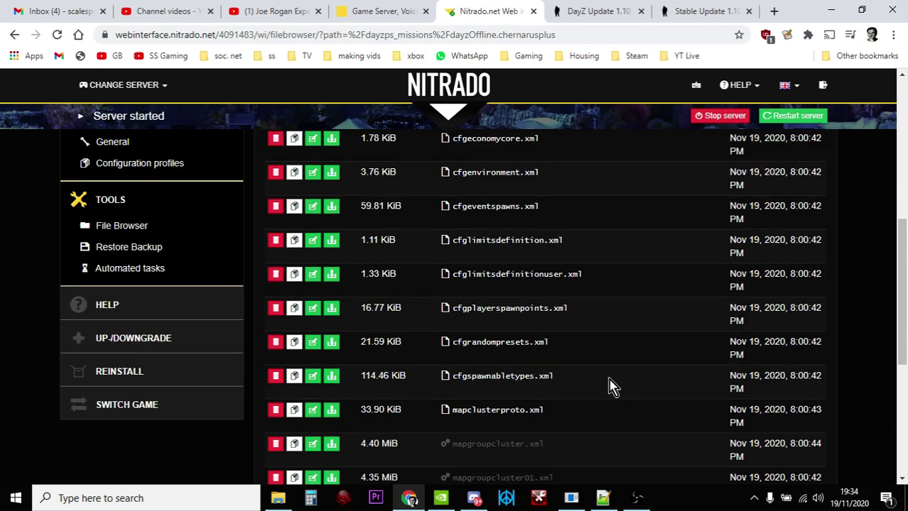
{"action": "scroll", "coordinate": [511, 381], "scroll_direction": "up", "scroll_amount": 1}
{"action": "scroll", "coordinate": [511, 382], "scroll_direction": "up", "scroll_amount": 1}
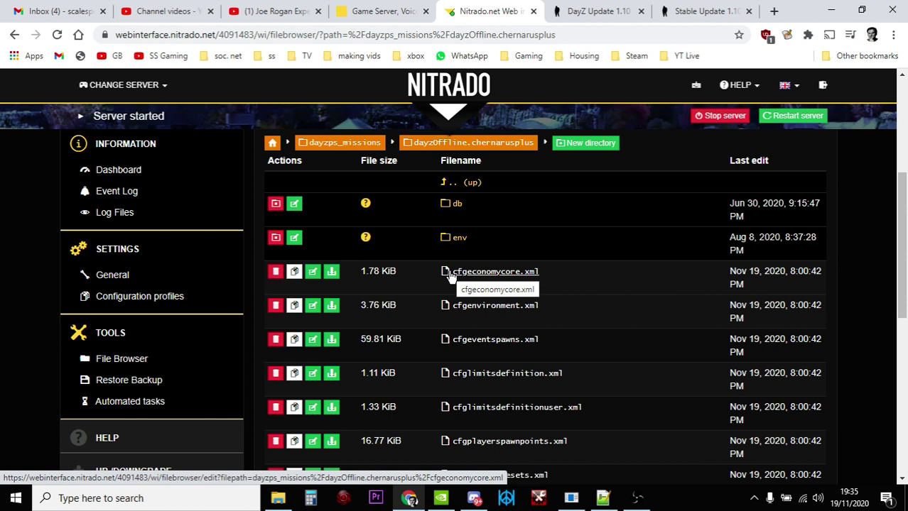
{"action": "scroll", "coordinate": [450, 275], "scroll_direction": "up", "scroll_amount": 4}
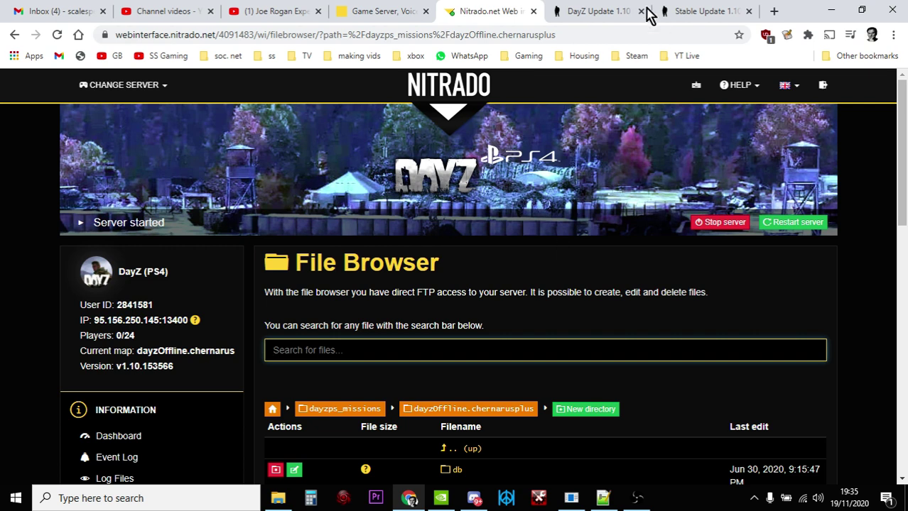
- Return to the DayZ Update 1.10 article at the stick, leather and tarp shelters passage
{"action": "left_click", "coordinate": [581, 12]}
{"action": "scroll", "coordinate": [719, 234], "scroll_direction": "down", "scroll_amount": 4}
{"action": "scroll", "coordinate": [725, 243], "scroll_direction": "down", "scroll_amount": 5}
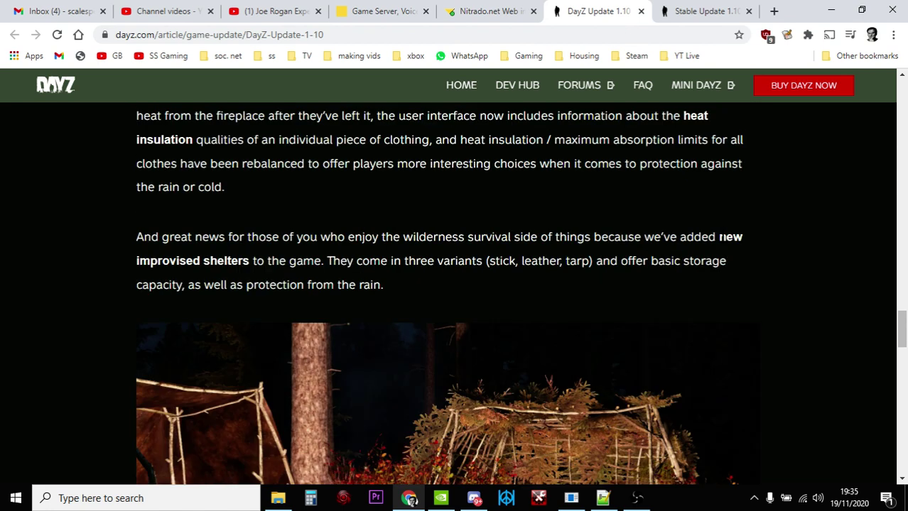